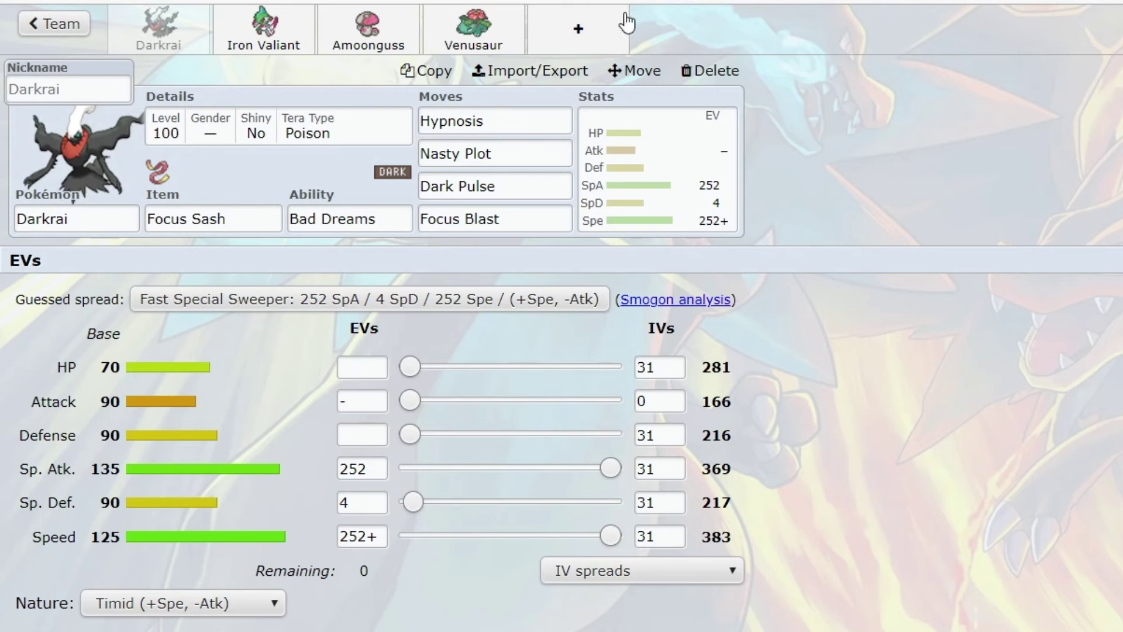
Add Tapu Koko to the team as a fifth Pokémon and view its ability options.
left_click(595, 37)
type("tapu kok")
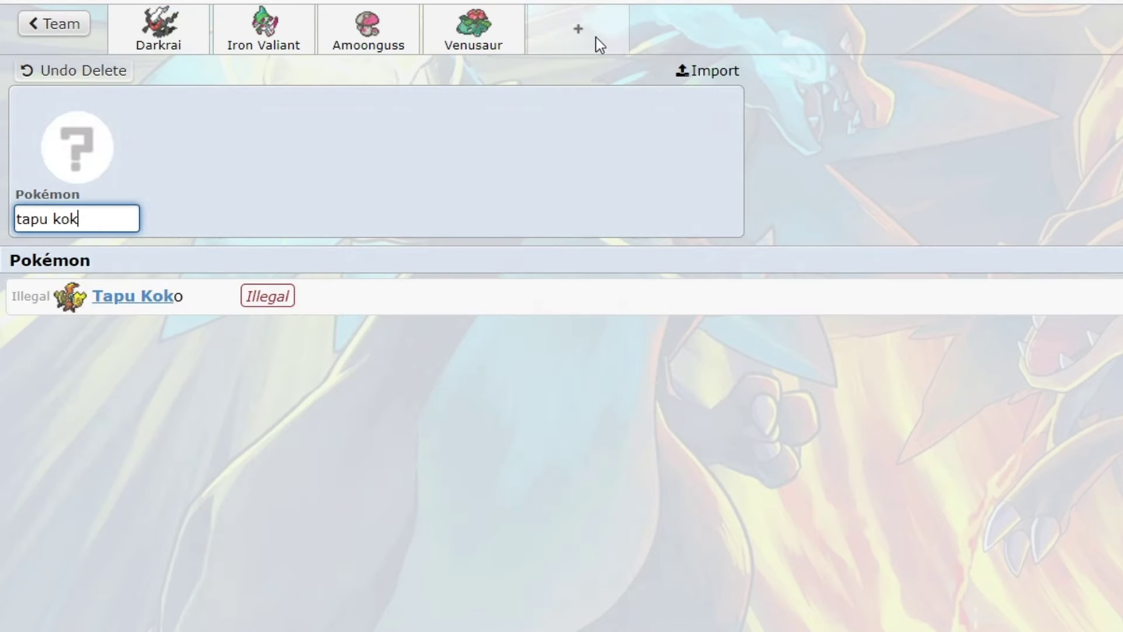
key("Return")
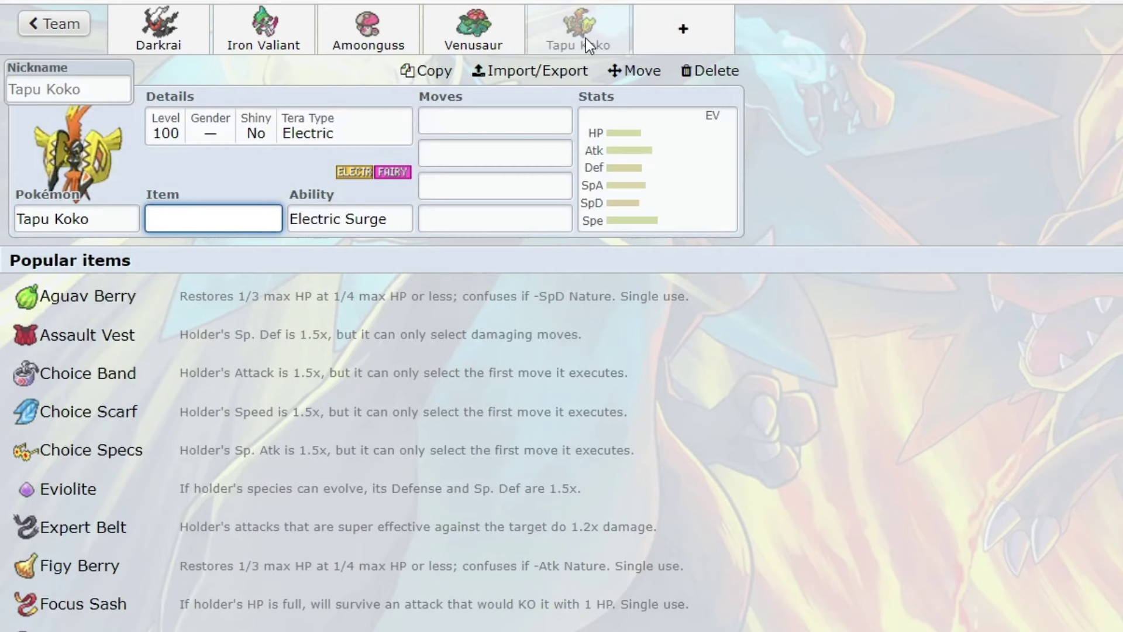
left_click(408, 215)
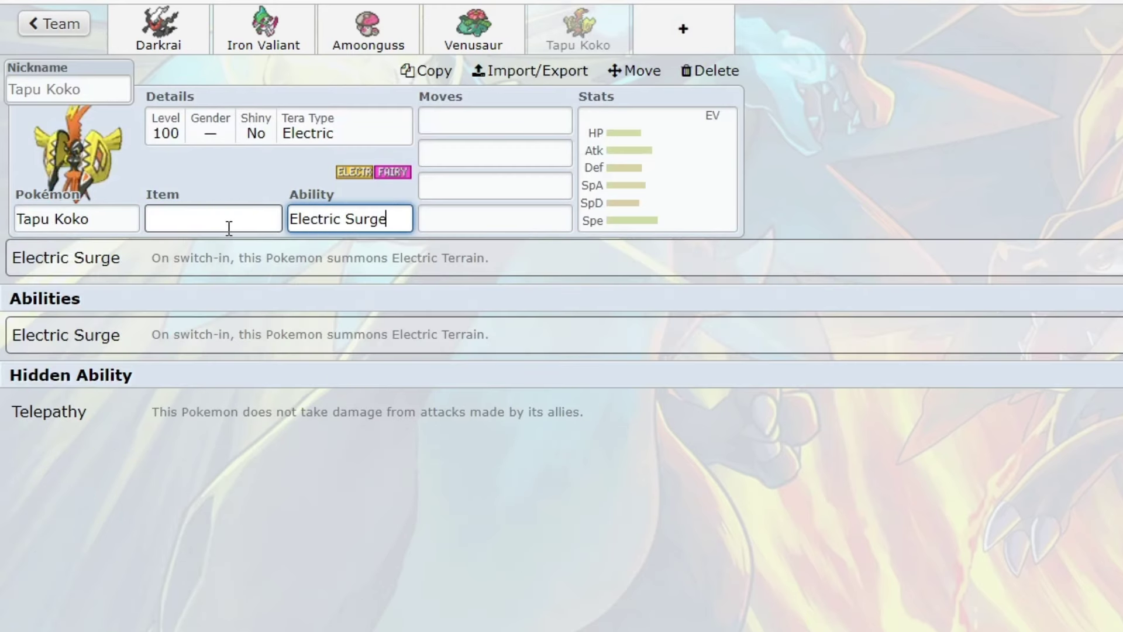
Replace Tapu Koko in the fifth slot with Tapu Fini.
double_click(88, 217)
type("Fini")
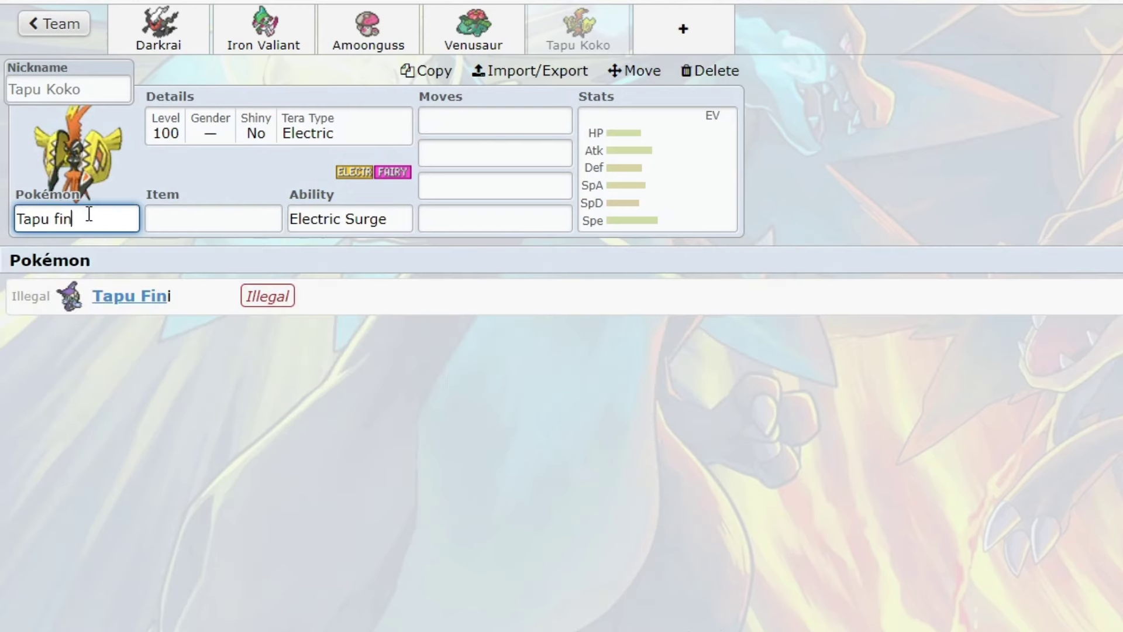
key("Return")
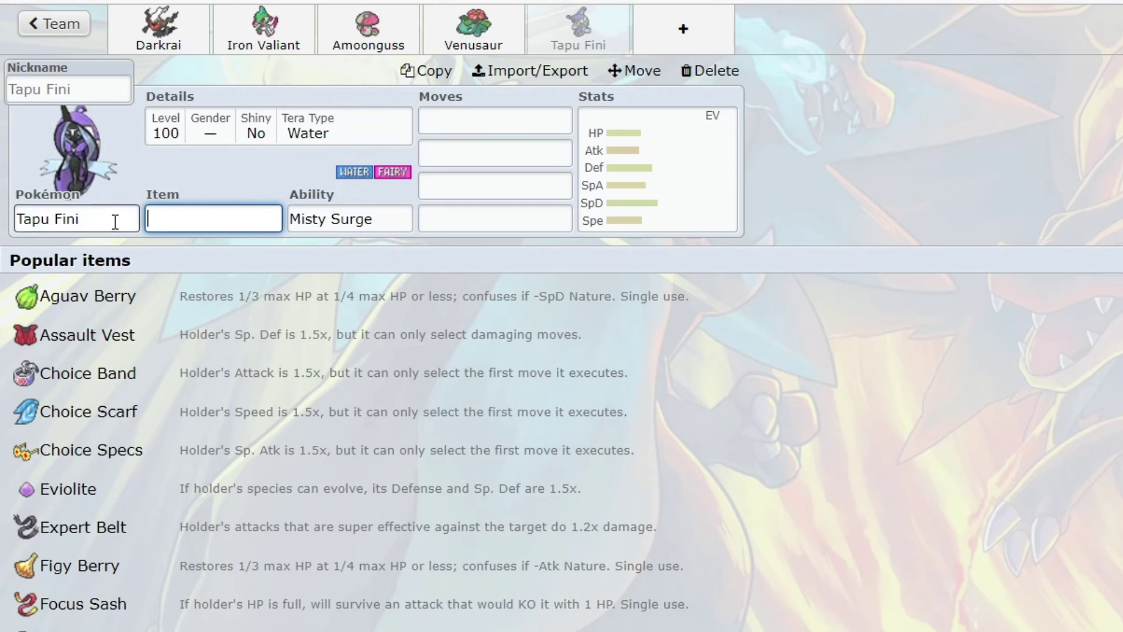
Replace Tapu Fini with Ferrothorn in the fifth slot, and delete that Pokémon from the team.
double_click(71, 222)
type("ferro")
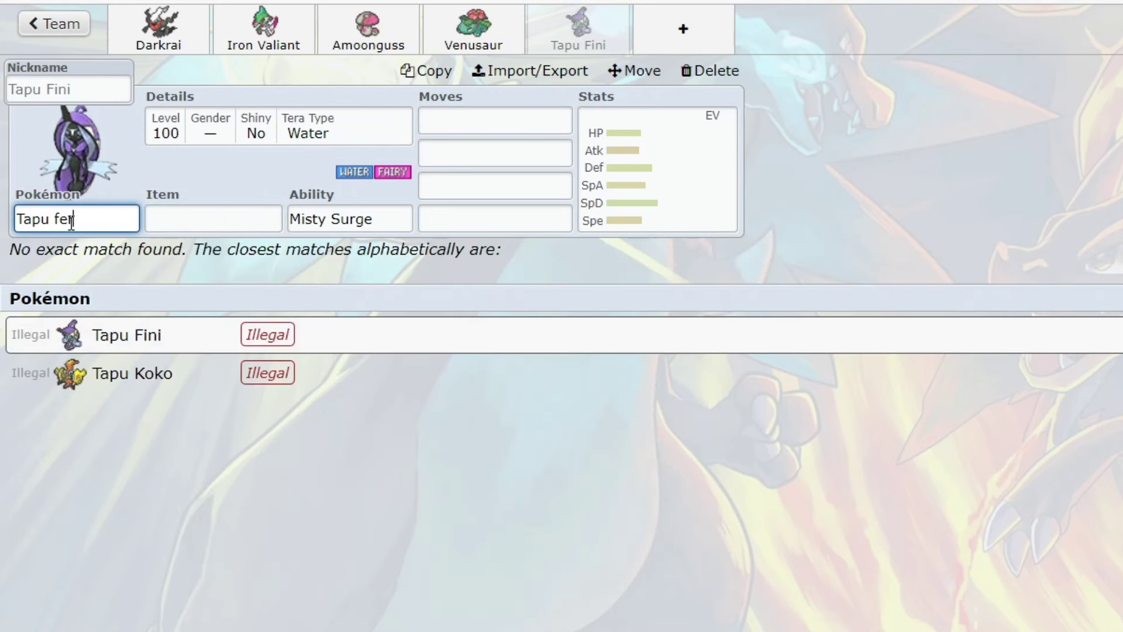
key("BackSpace")
key("ctrl+BackSpace")
key("ctrl+BackSpace")
type("ferr")
key("Down")
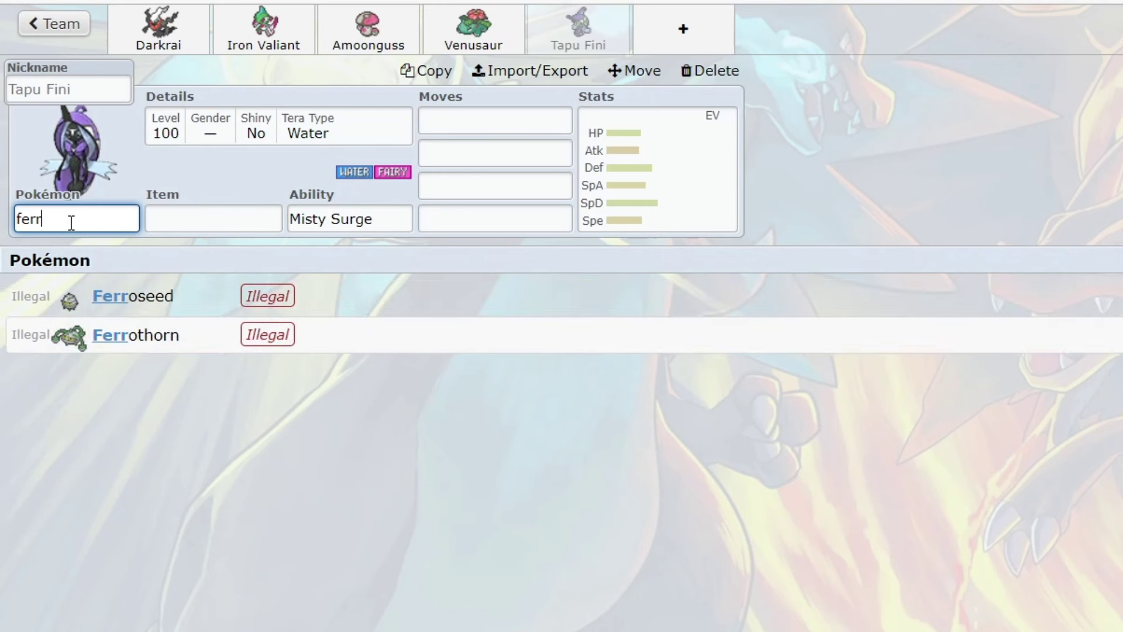
key("Return")
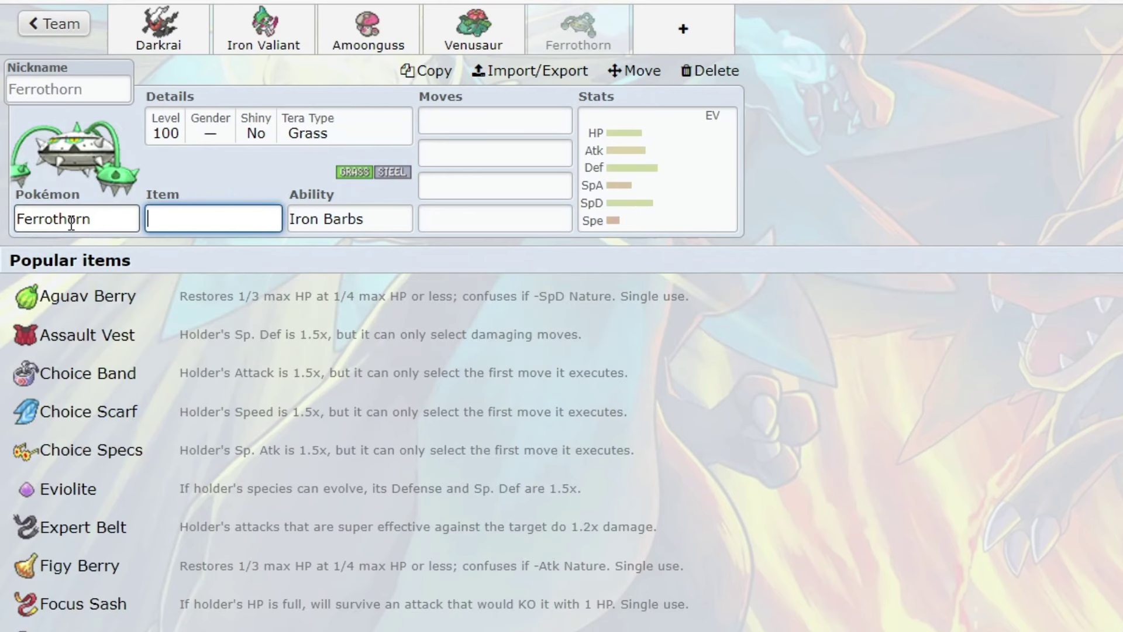
left_click(708, 71)
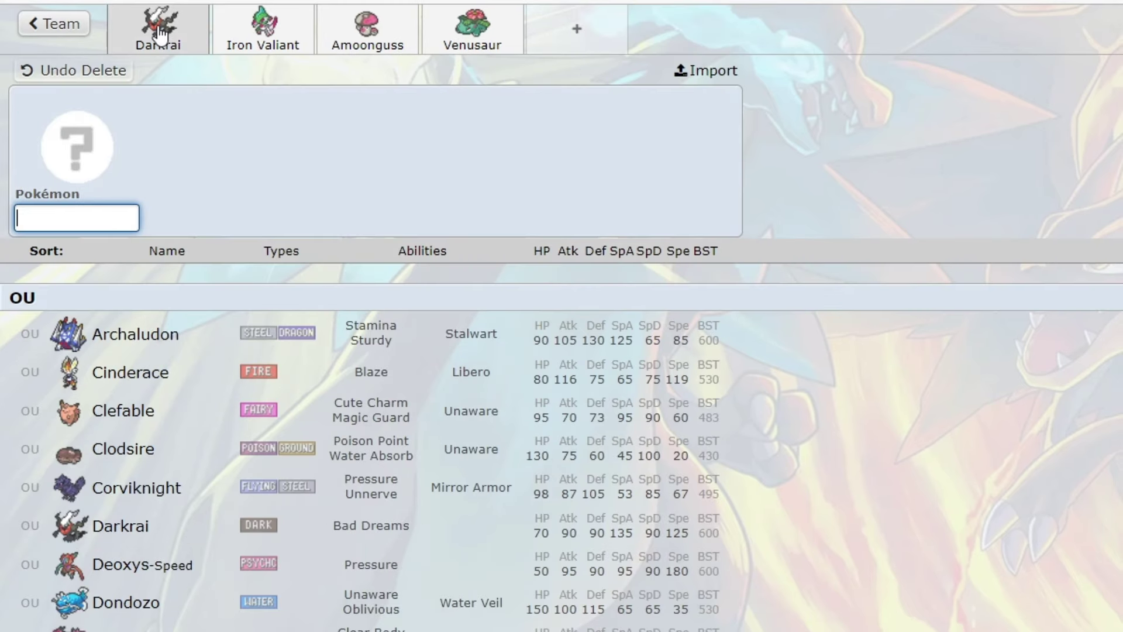
Review Darkrai's EV spread and read the forum post about sleep users in SV OU.
left_click(159, 33)
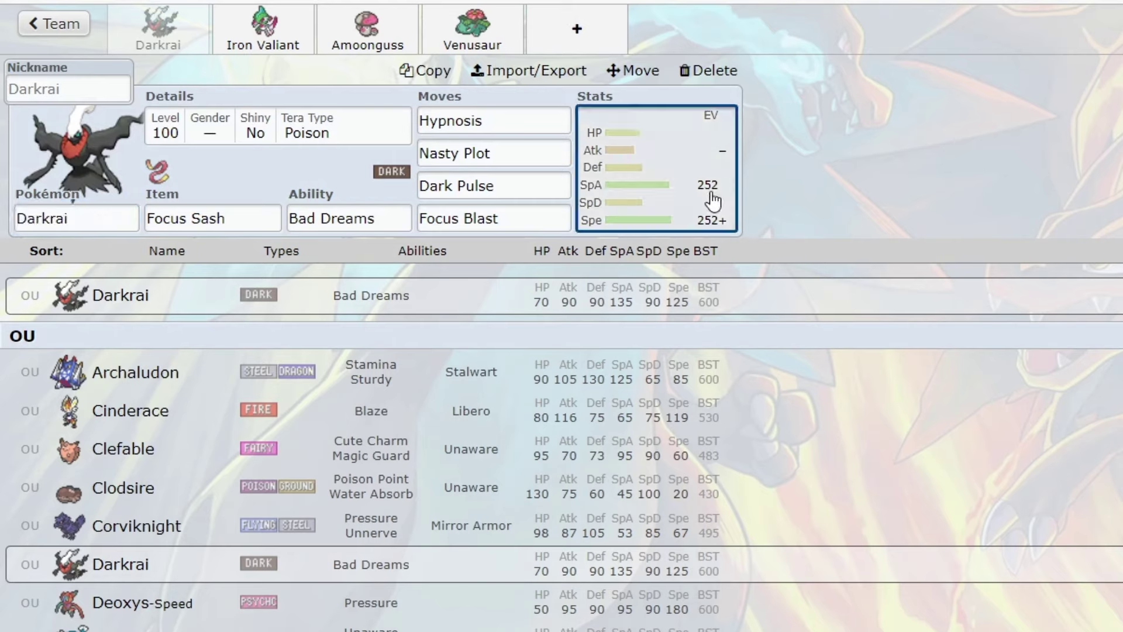
left_click(714, 201)
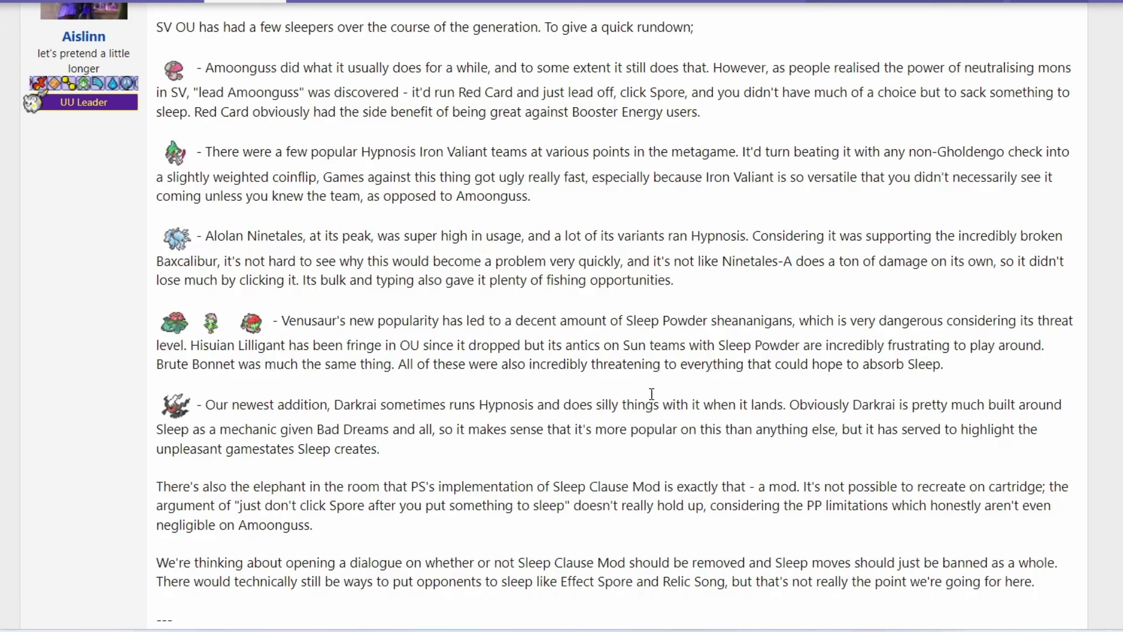
scroll(228, 316, "down", 2)
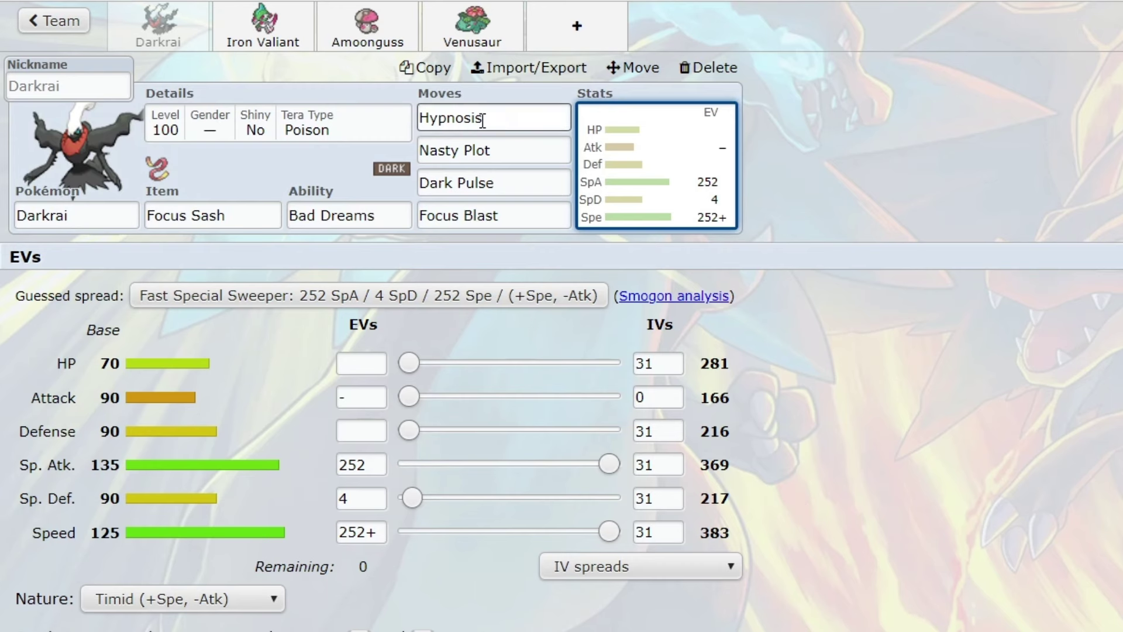
Examine Darkrai's Hypnosis move, Focus Sash item, Bad Dreams ability and EV spread.
left_click(507, 117)
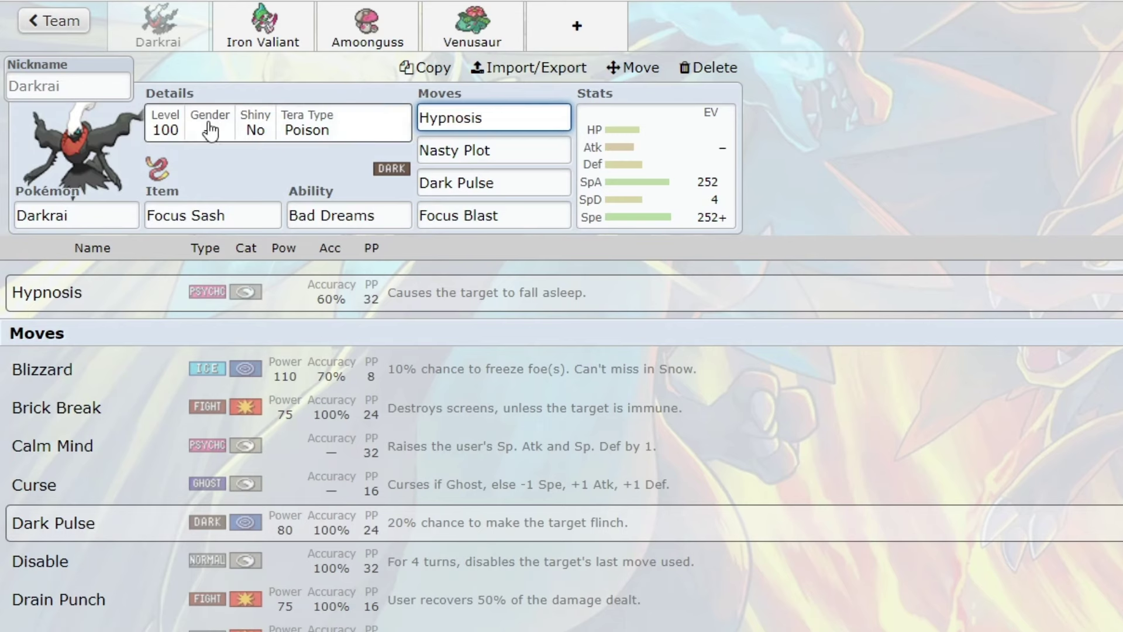
left_click(225, 221)
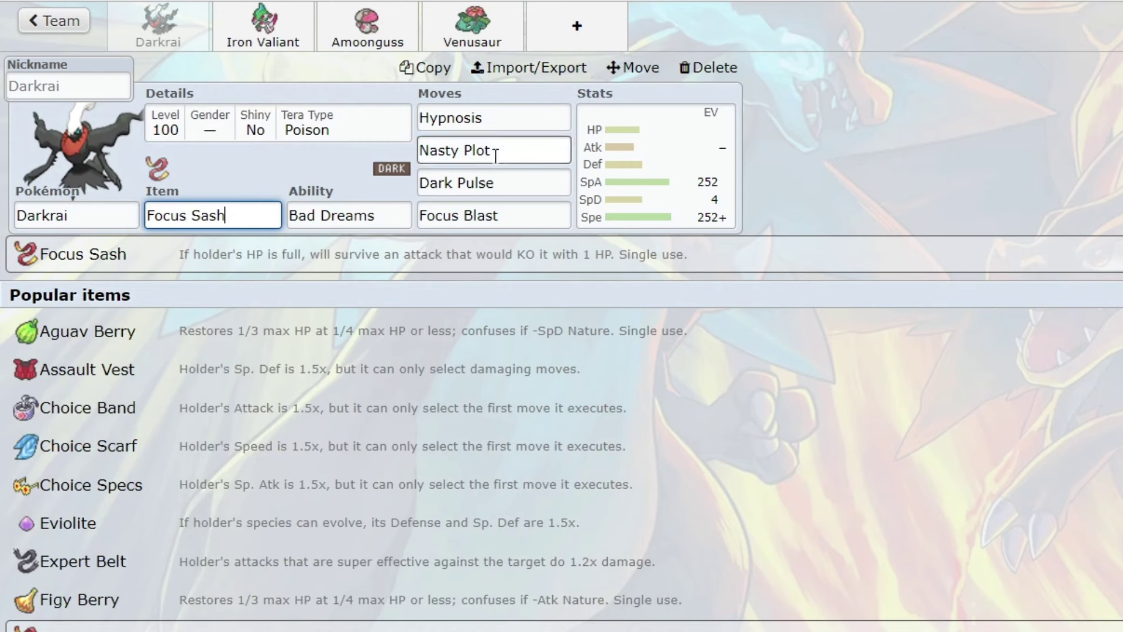
left_click(545, 119)
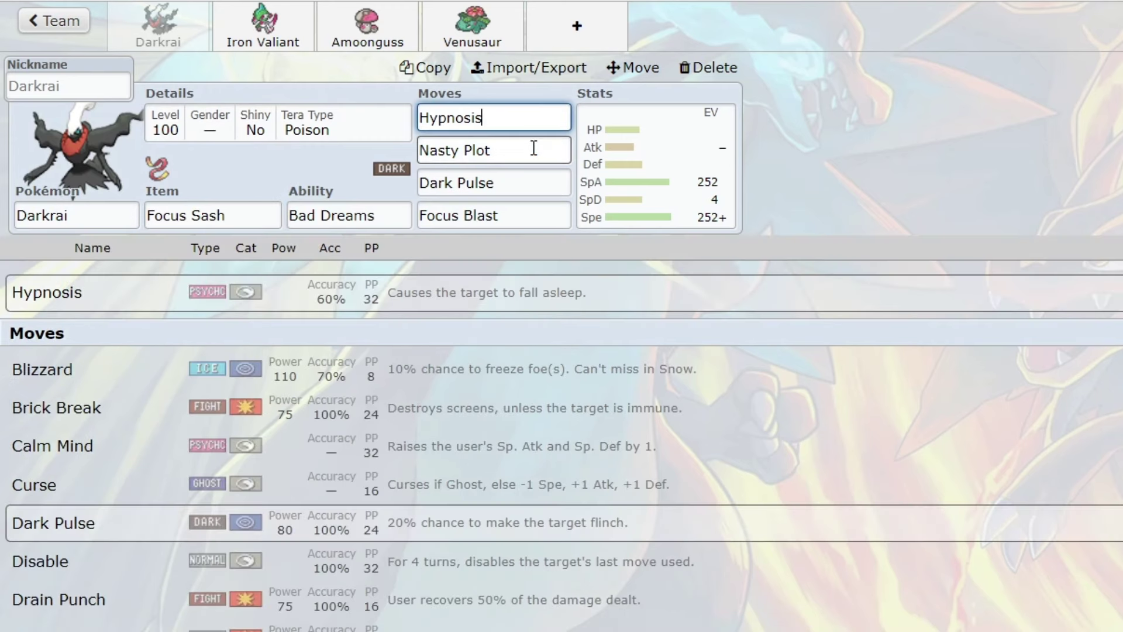
left_click(696, 182)
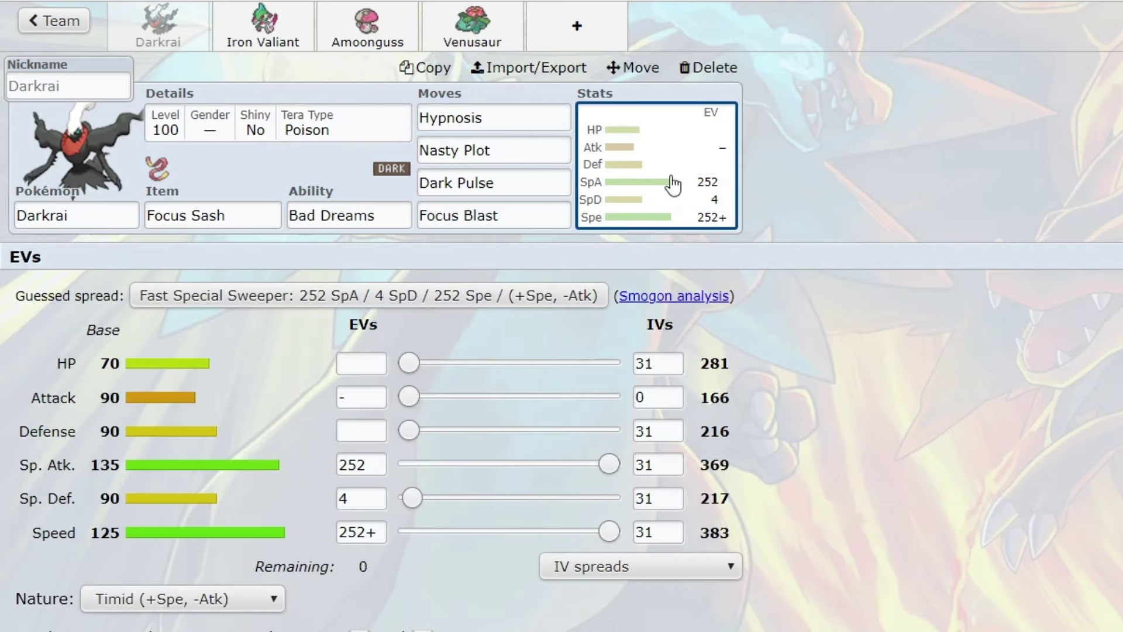
left_click(403, 212)
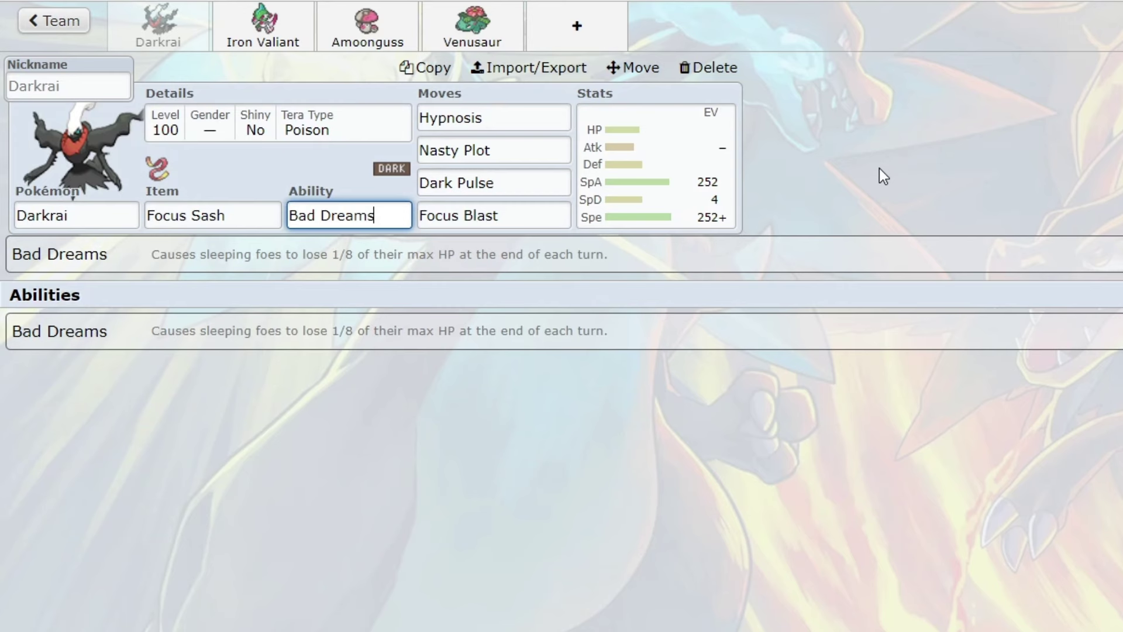
left_click(692, 175)
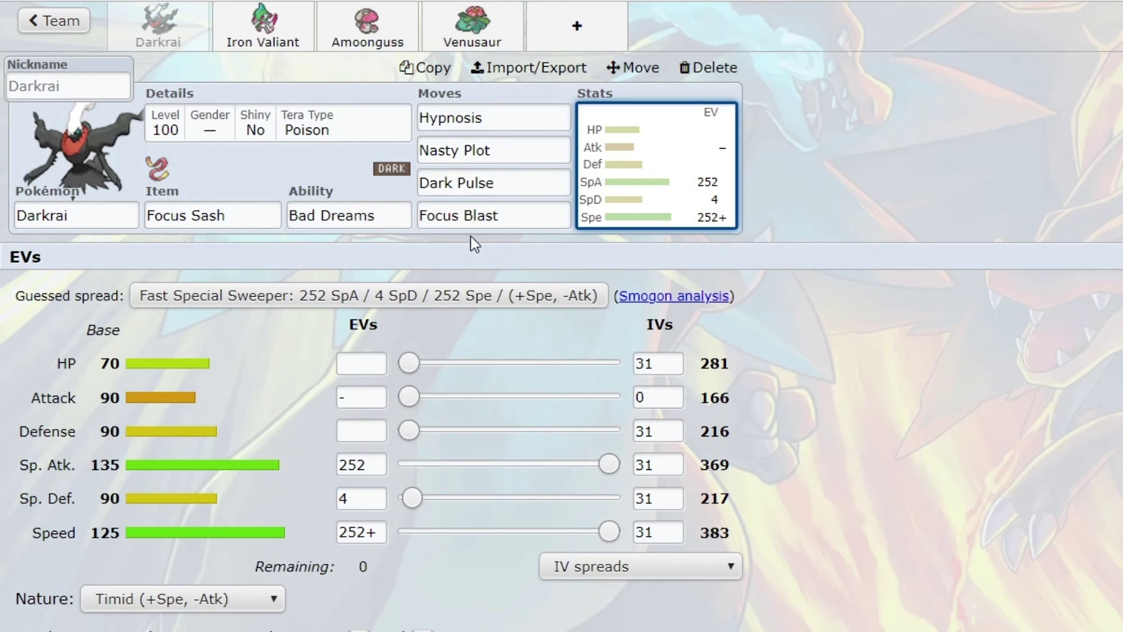
Replace Darkrai's Focus Blast with Ice Beam.
double_click(514, 212)
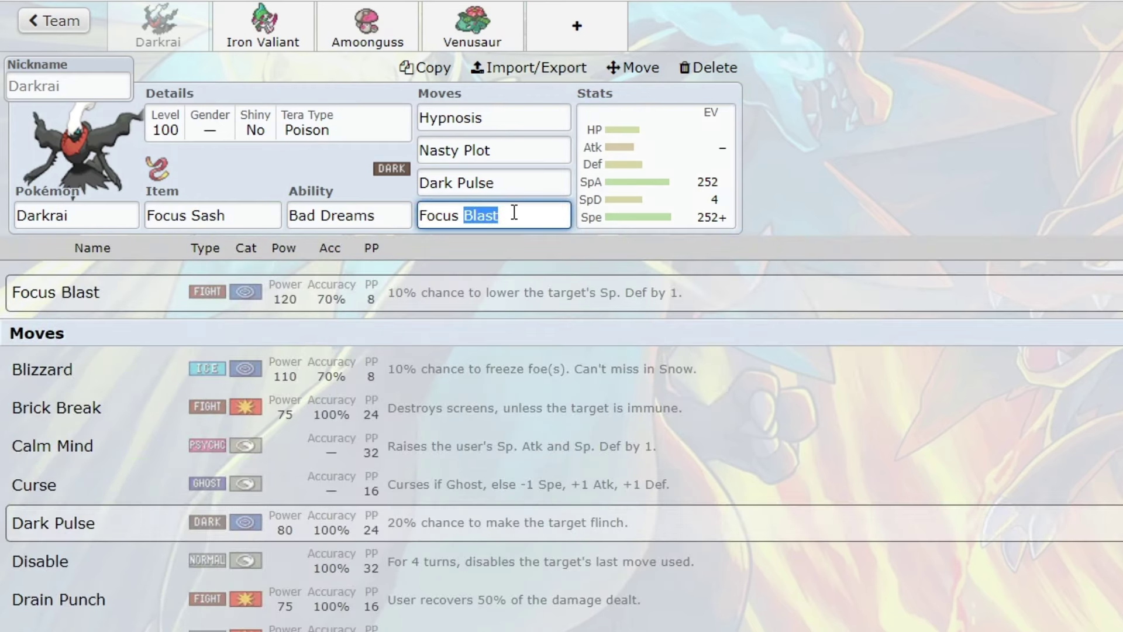
key("BackSpace")
key("ctrl+BackSpace")
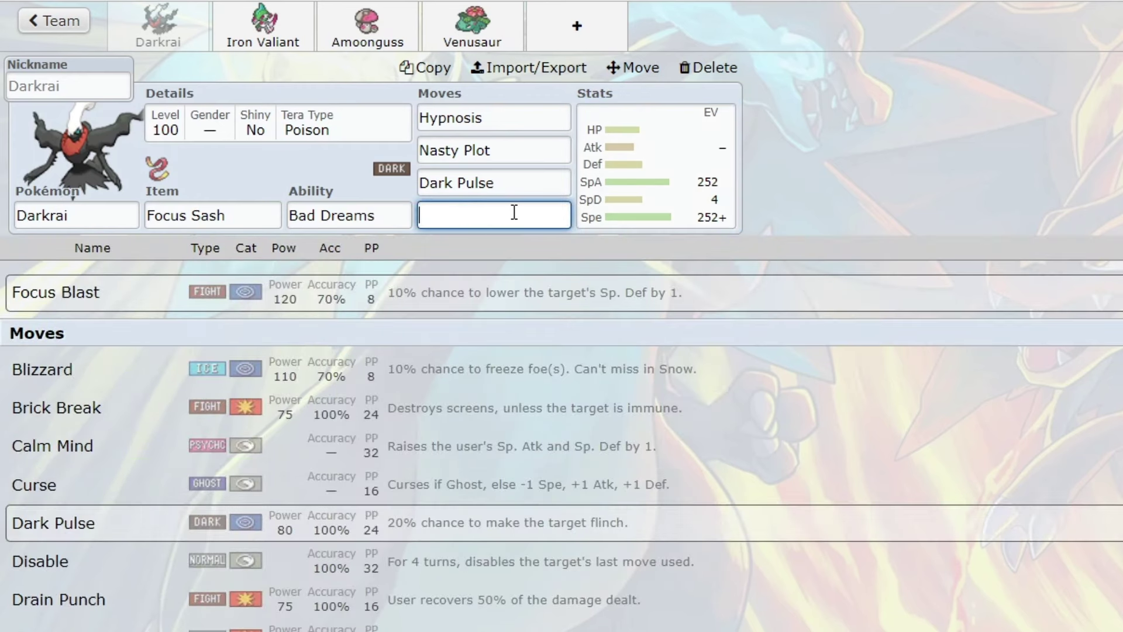
type("ice")
key("Return")
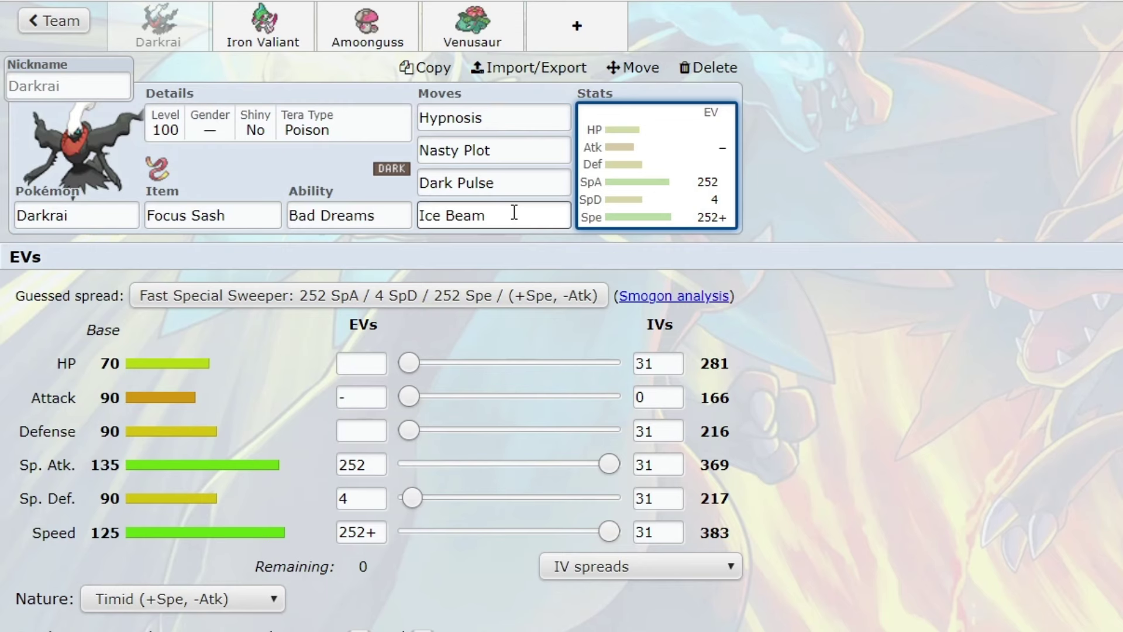
Replace Darkrai's Nasty Plot with Sludge Bomb.
left_click(515, 151)
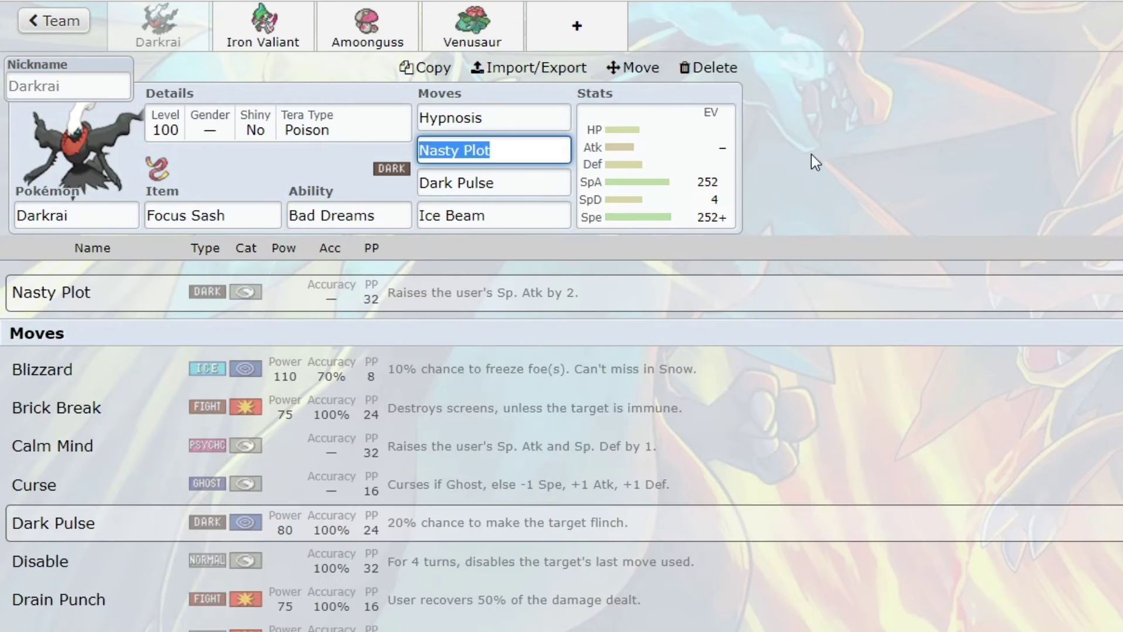
type("slud")
key("Return")
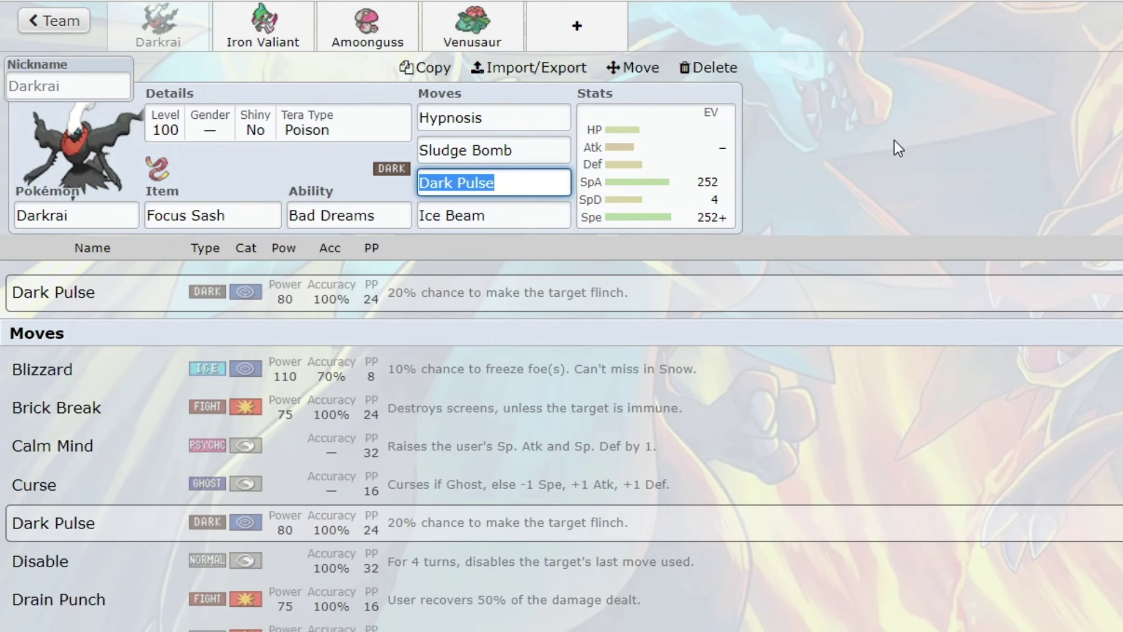
Recheck Darkrai's Hypnosis, Bad Dreams ability and EV spread, and look at Iron Valiant's Hypnosis set.
left_click(478, 115)
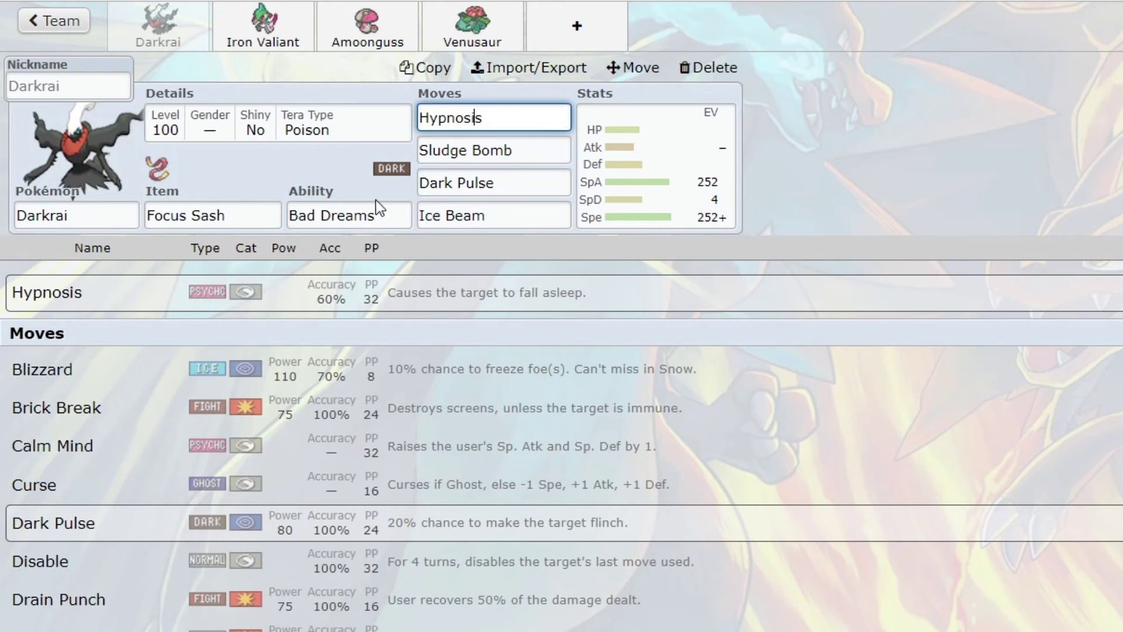
left_click(391, 209)
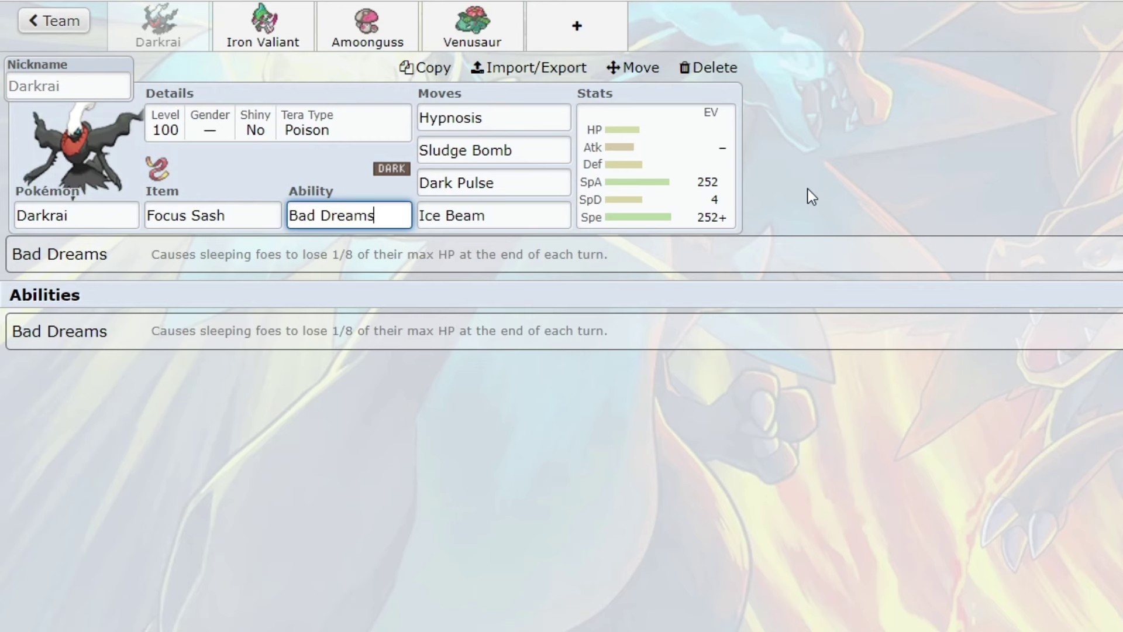
key("Tab")
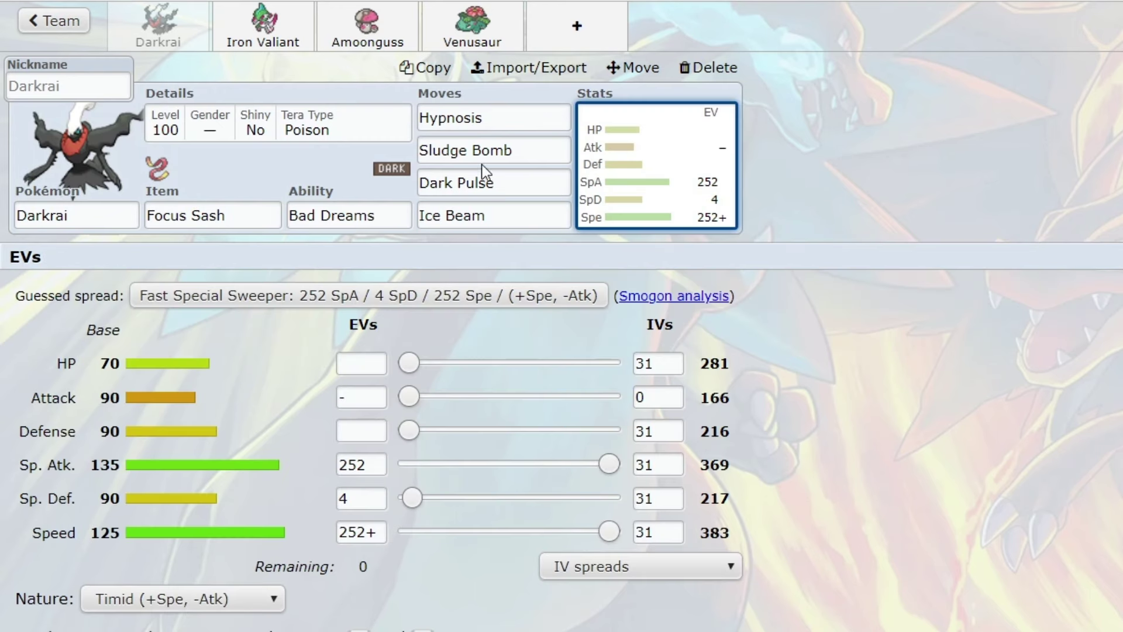
left_click(518, 120)
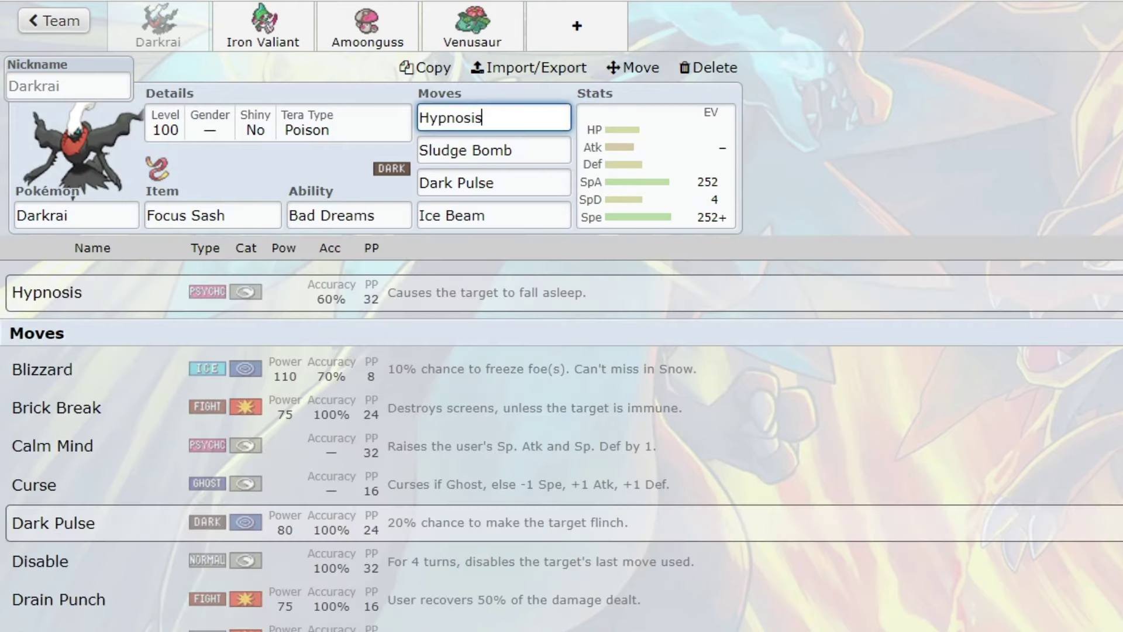
left_click(621, 172)
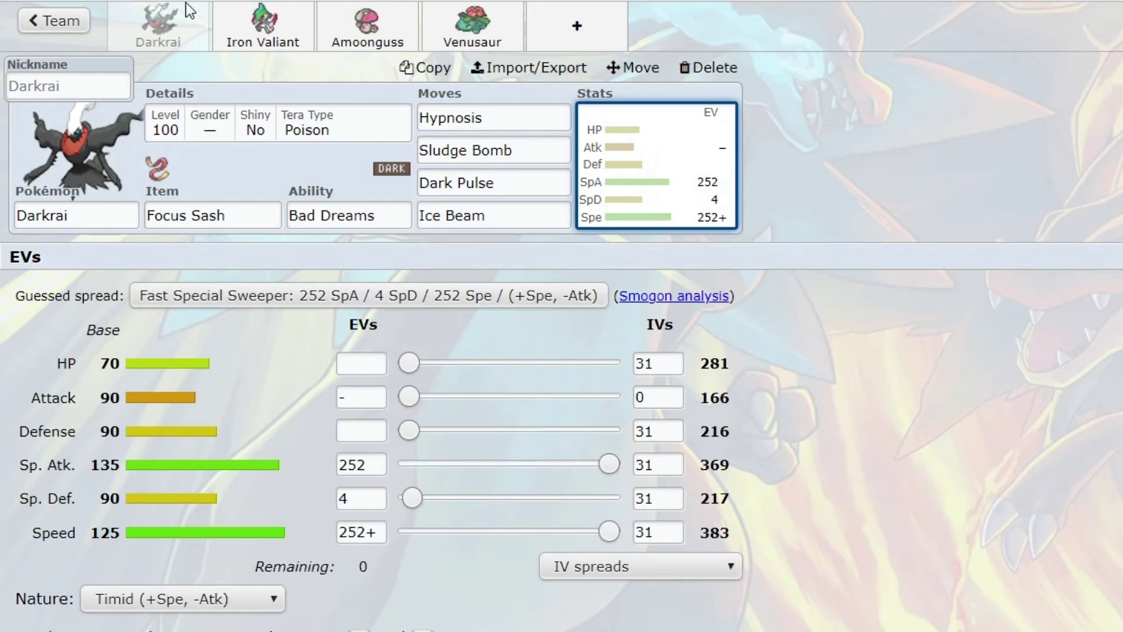
left_click(248, 17)
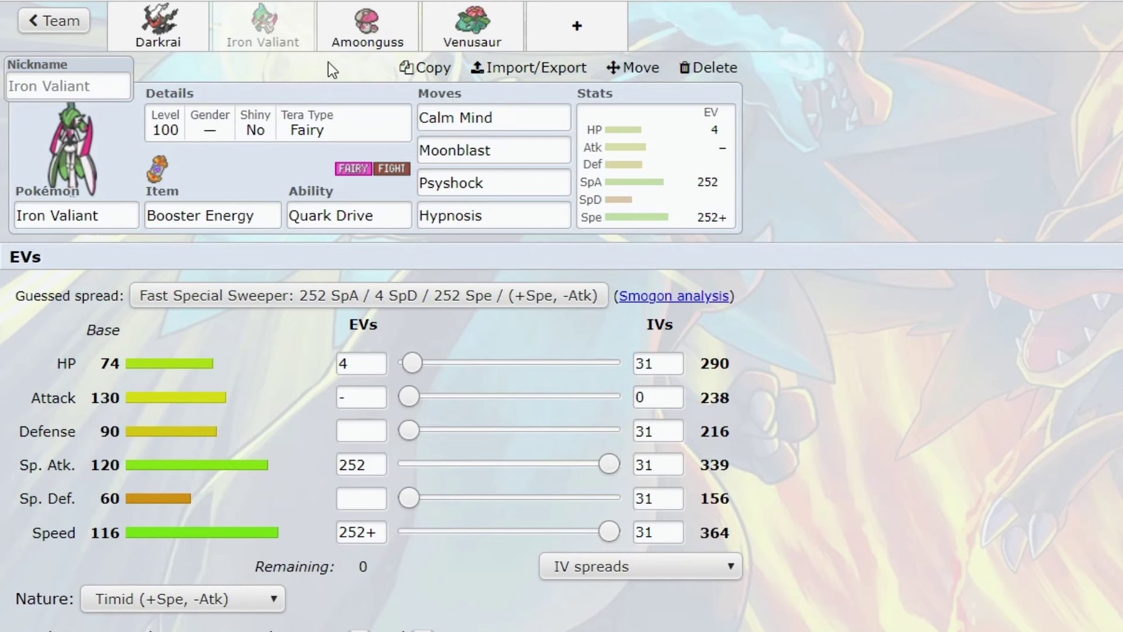
left_click(117, 43)
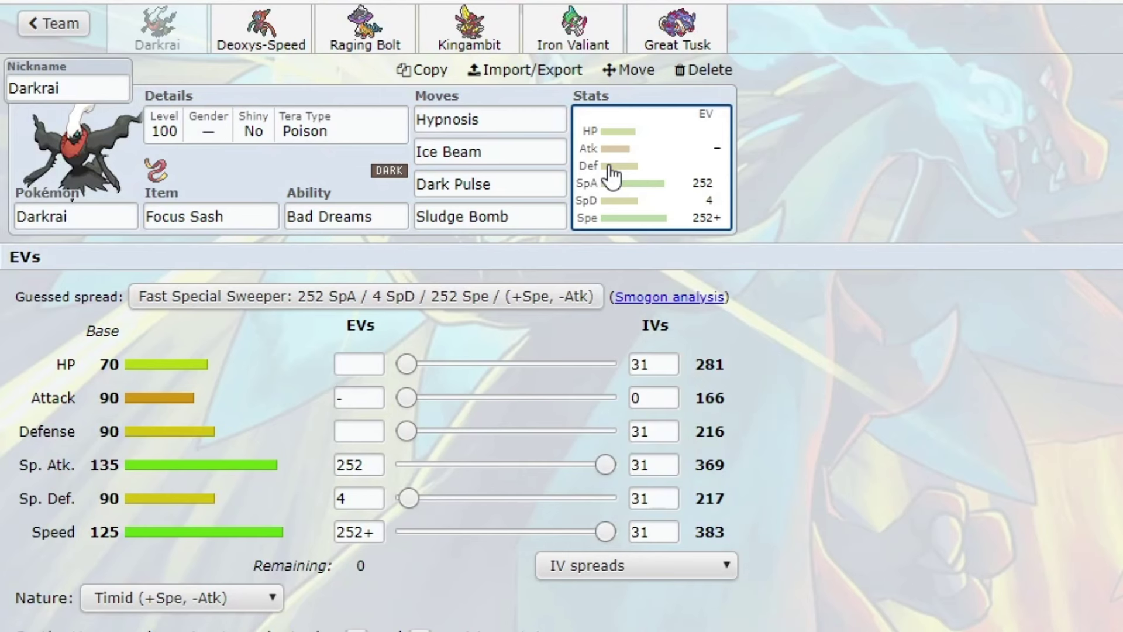
Examine the Darkrai hyper offense team through its Hypnosis entry, forum thread and full list of sets.
left_click(541, 123)
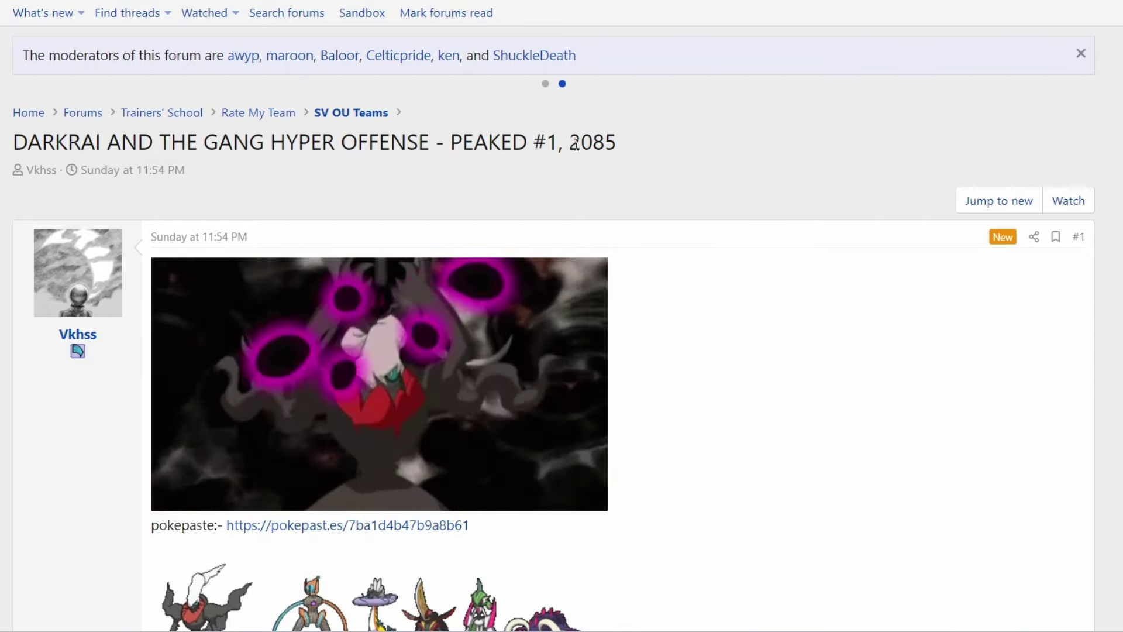
scroll(337, 218, "down", 3)
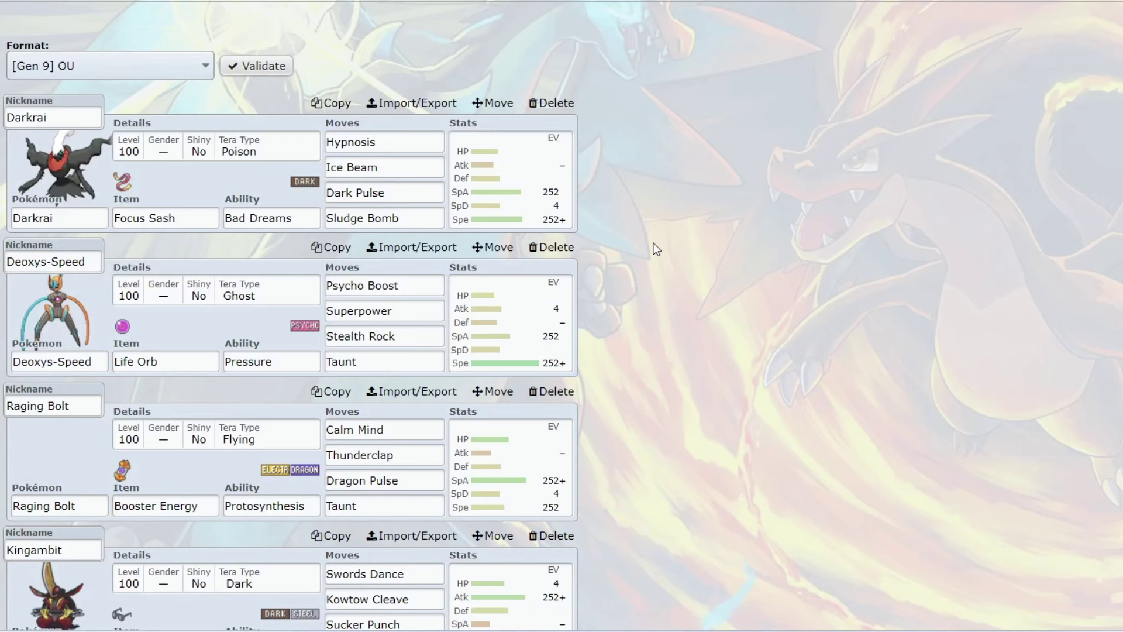
scroll(656, 250, "down", 2)
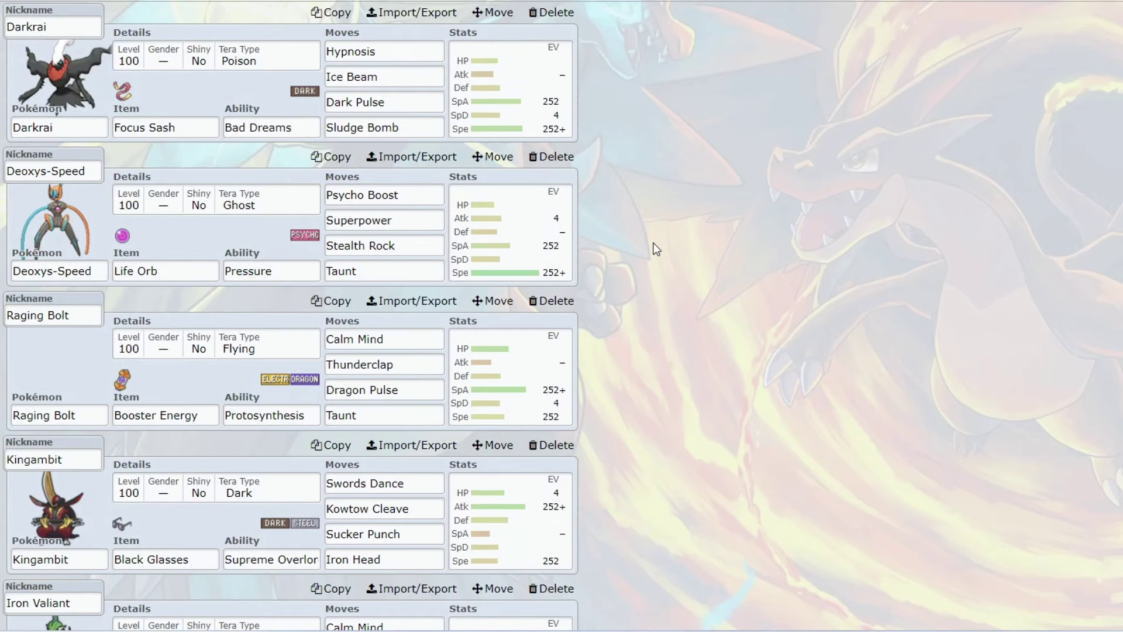